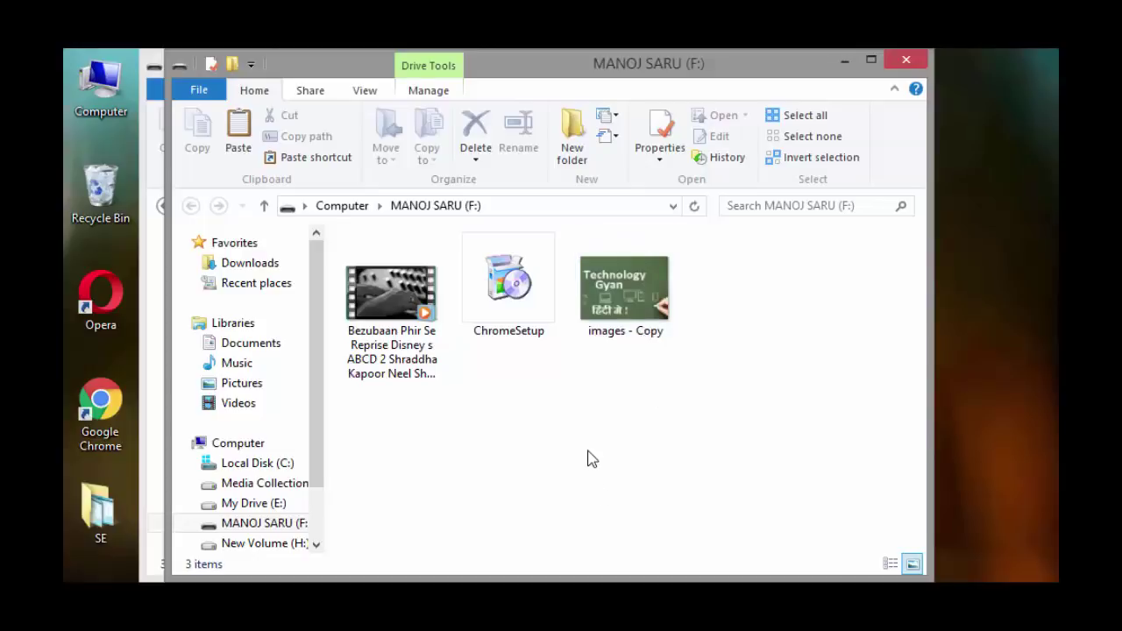
- Permanently delete all three files on the F: removable drive: the Bezubaan video, ChromeSetup and images - Copy
{"action": "left_click_drag", "start_coordinate": [626, 420], "coordinate": [384, 277]}
{"action": "key", "text": "ctrl+c"}
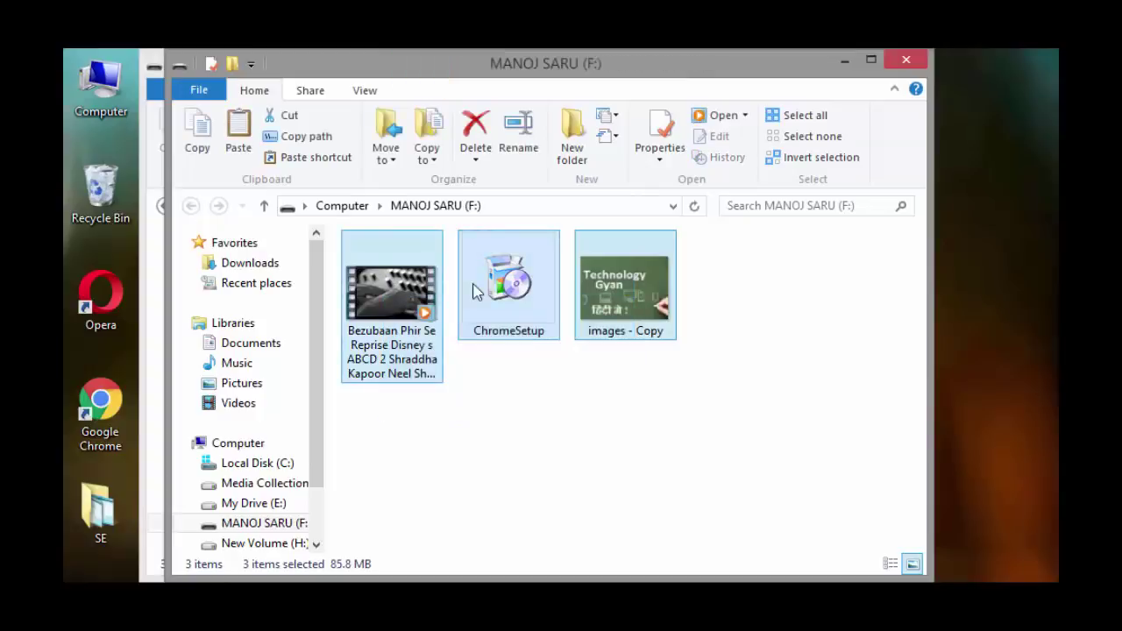
{"action": "right_click", "coordinate": [474, 285]}
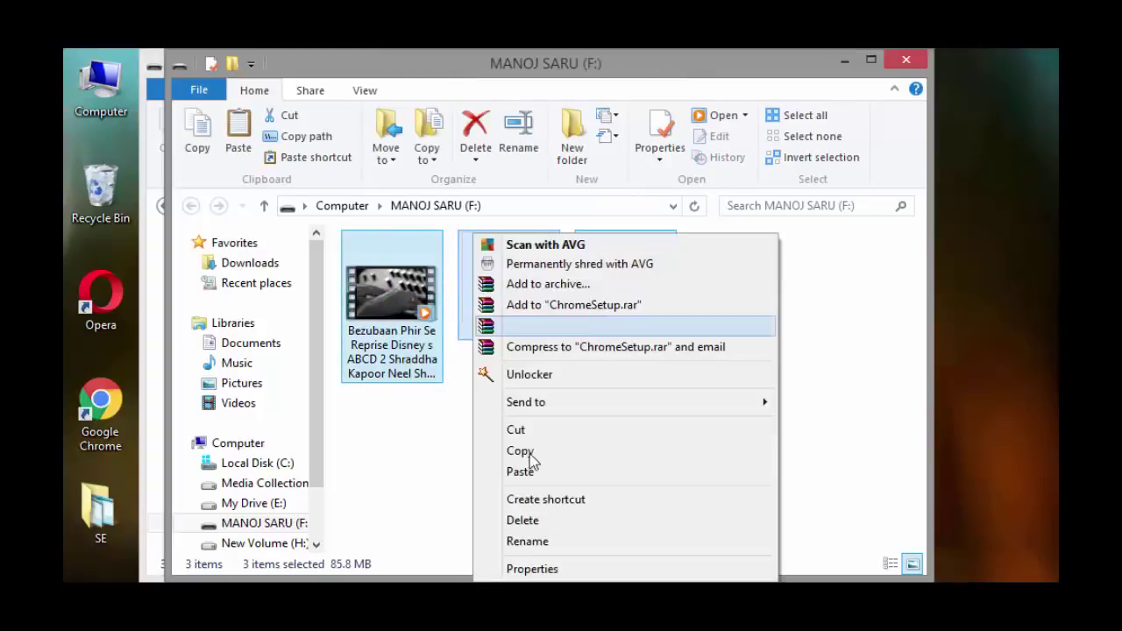
{"action": "left_click", "coordinate": [524, 520]}
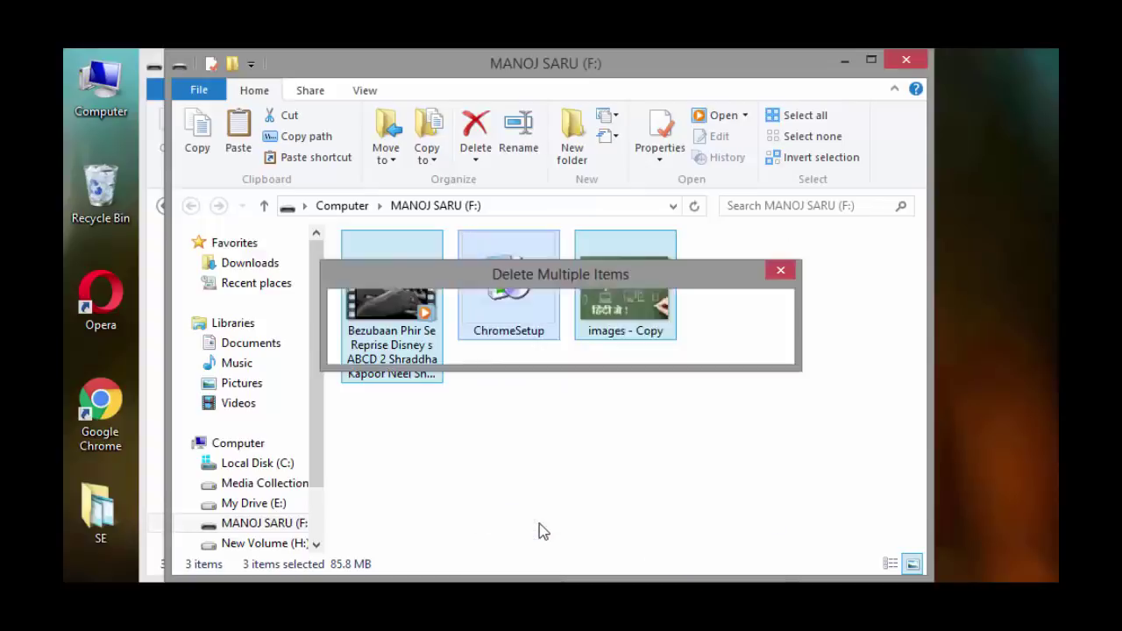
{"action": "left_click", "coordinate": [648, 342]}
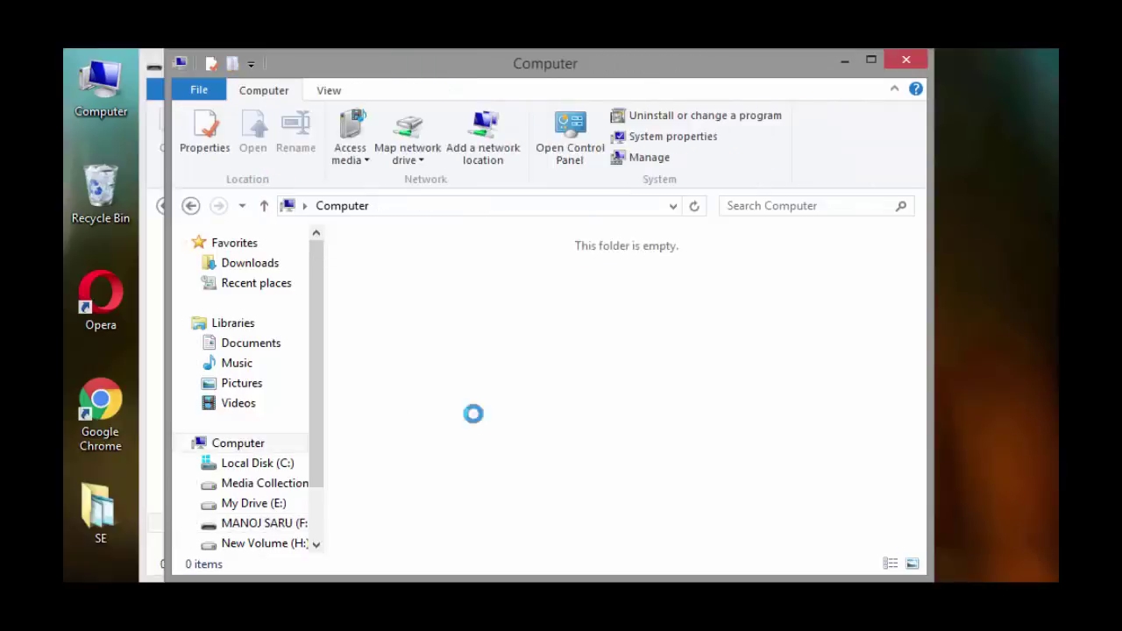
- Check the contents and free space of the F: drive, and put away both folder windows to show the desktop
{"action": "right_click", "coordinate": [429, 428]}
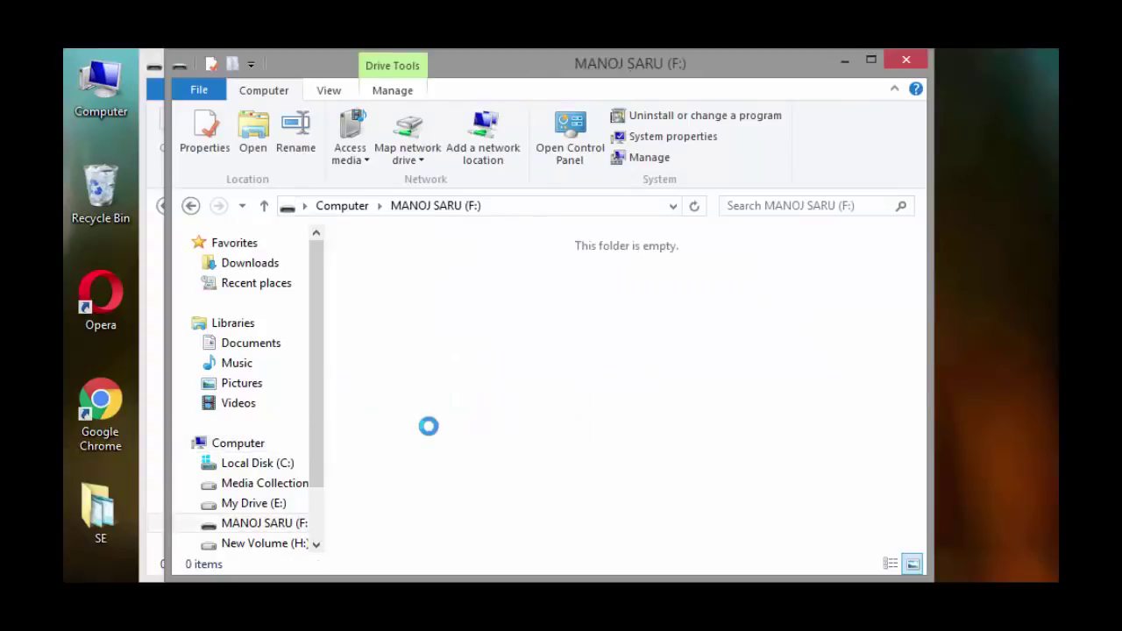
{"action": "key", "text": "BackSpace"}
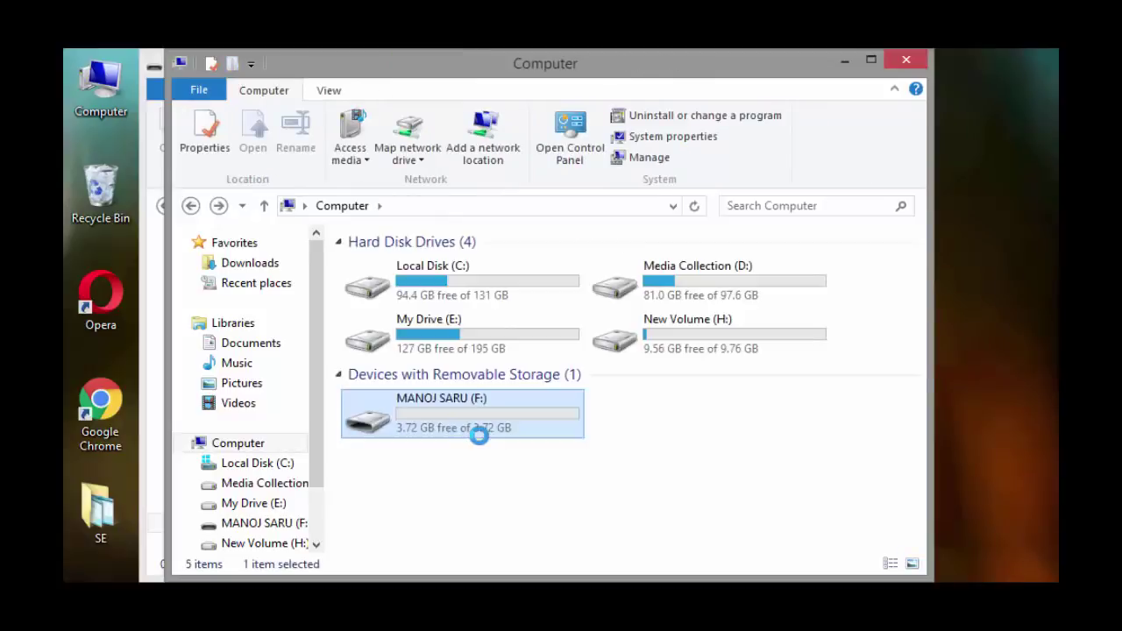
{"action": "left_click", "coordinate": [844, 60]}
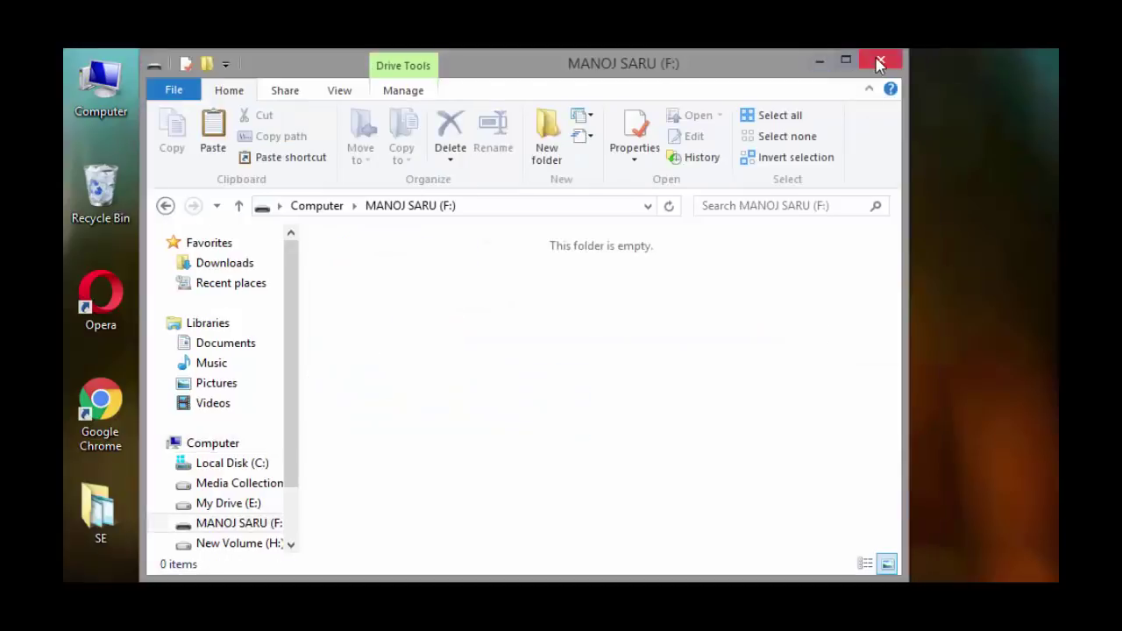
{"action": "left_click", "coordinate": [879, 62]}
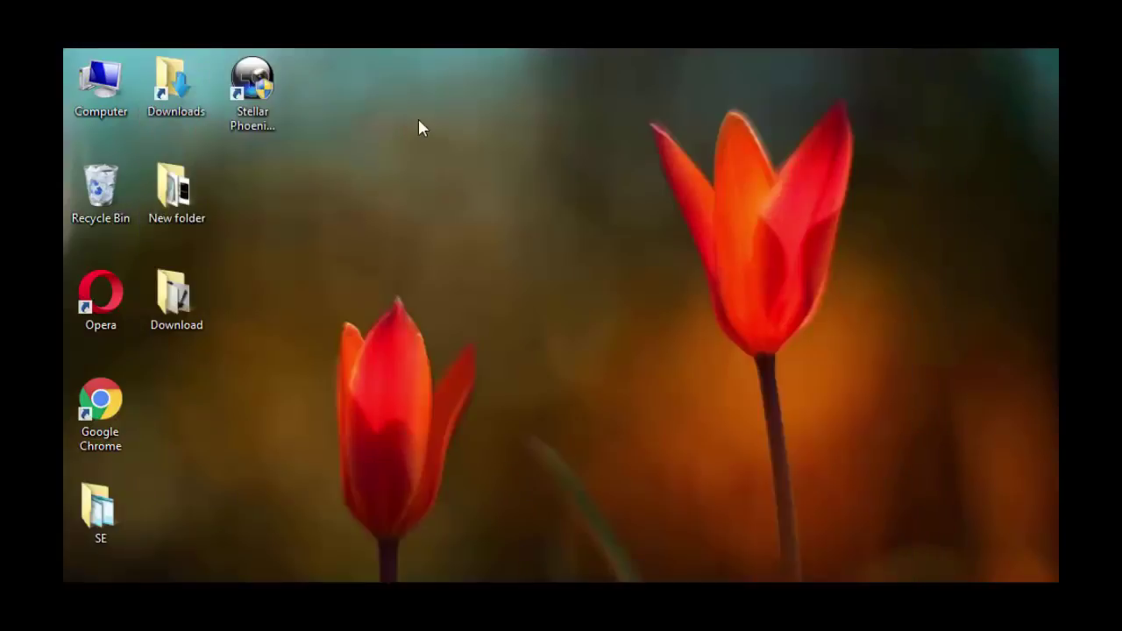
- Launch Stellar Phoenix Photo Recovery, start Recover Photo, Audio & Video, and skip the suggested Drive 1 scan
{"action": "left_click", "coordinate": [263, 128]}
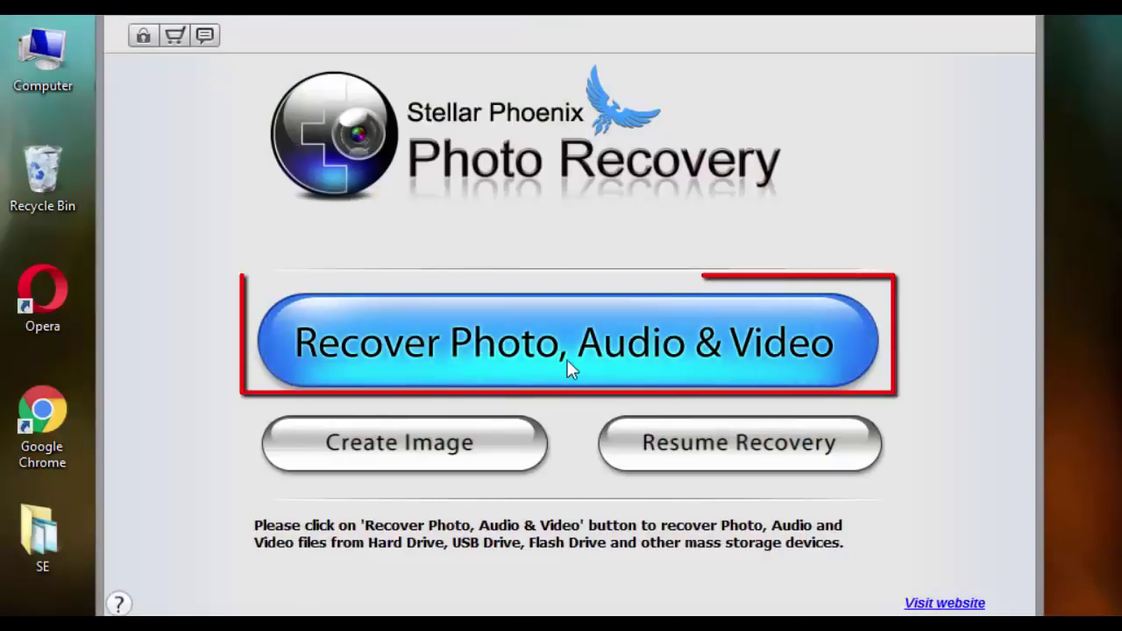
{"action": "left_click", "coordinate": [770, 357]}
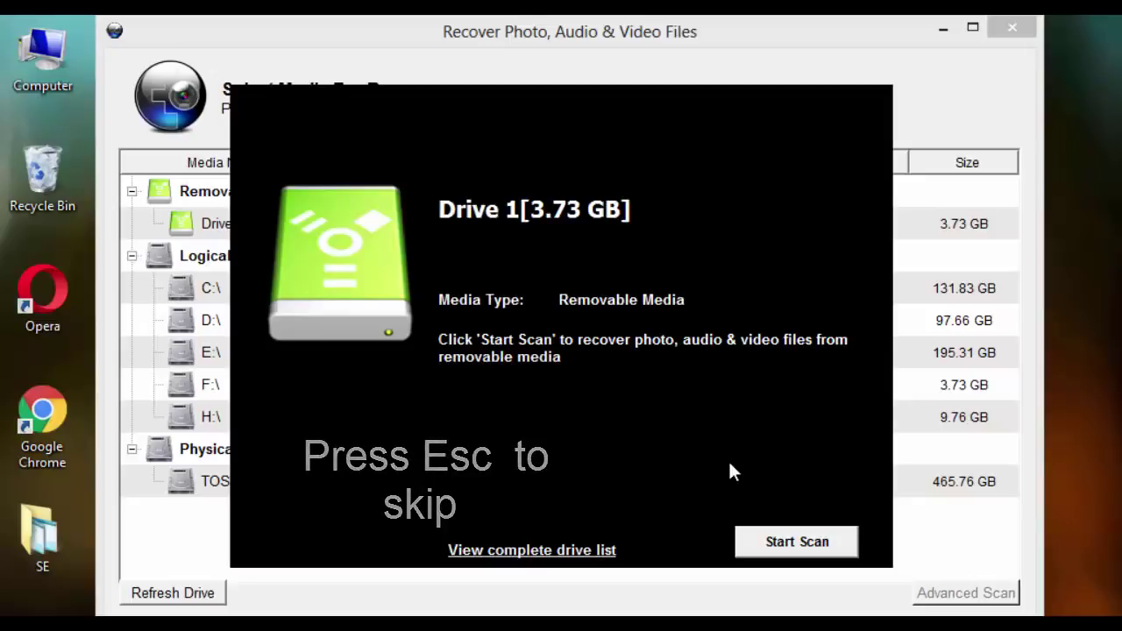
{"action": "key", "text": "Escape"}
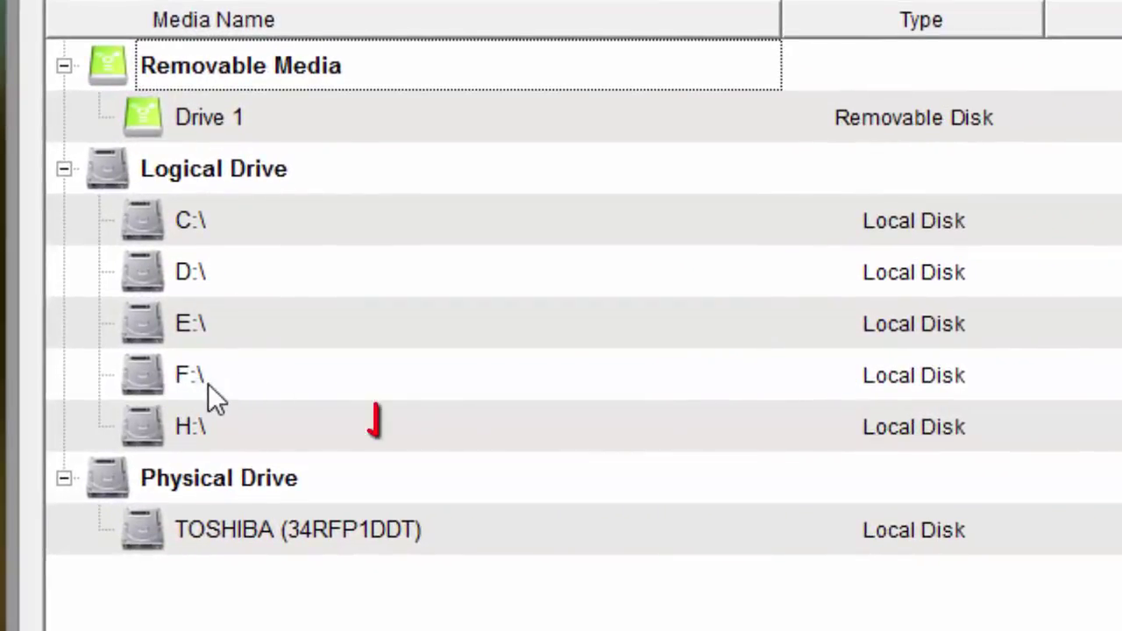
- Run an Advanced Scan on the F:\ logical drive in a maximized window and dismiss the completion notice
{"action": "left_click", "coordinate": [208, 383]}
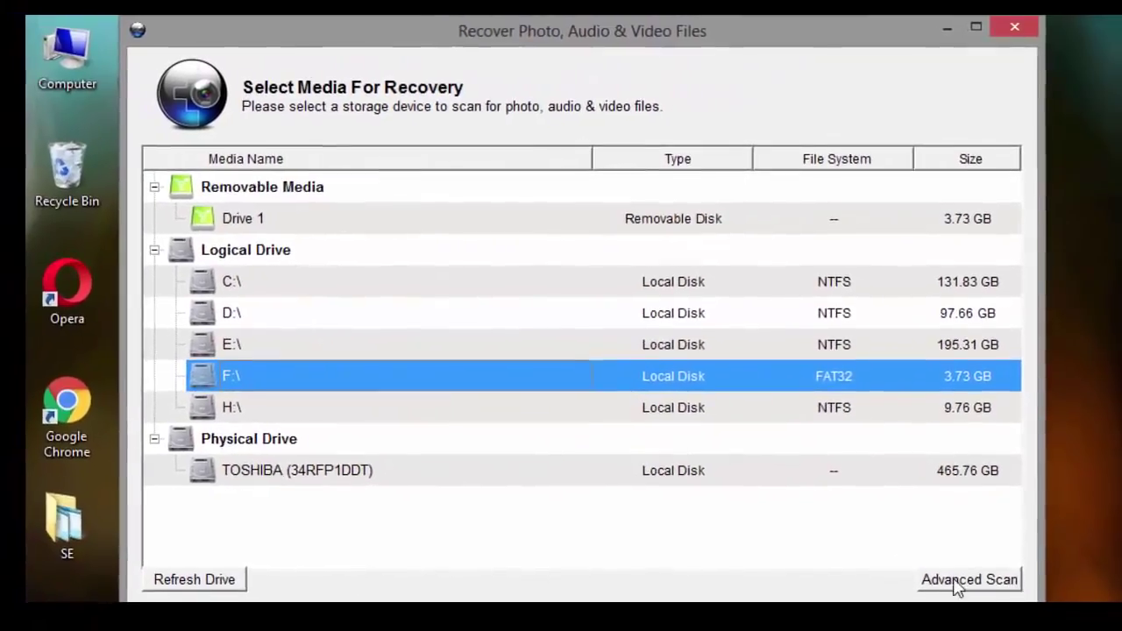
{"action": "left_click", "coordinate": [979, 28]}
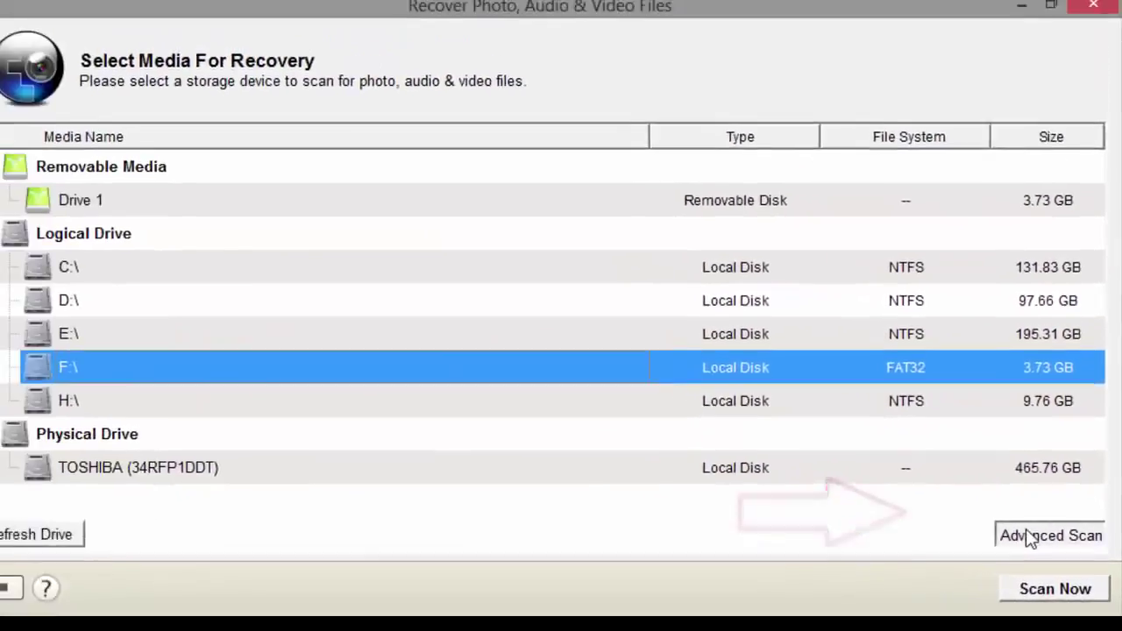
{"action": "left_click", "coordinate": [1030, 539]}
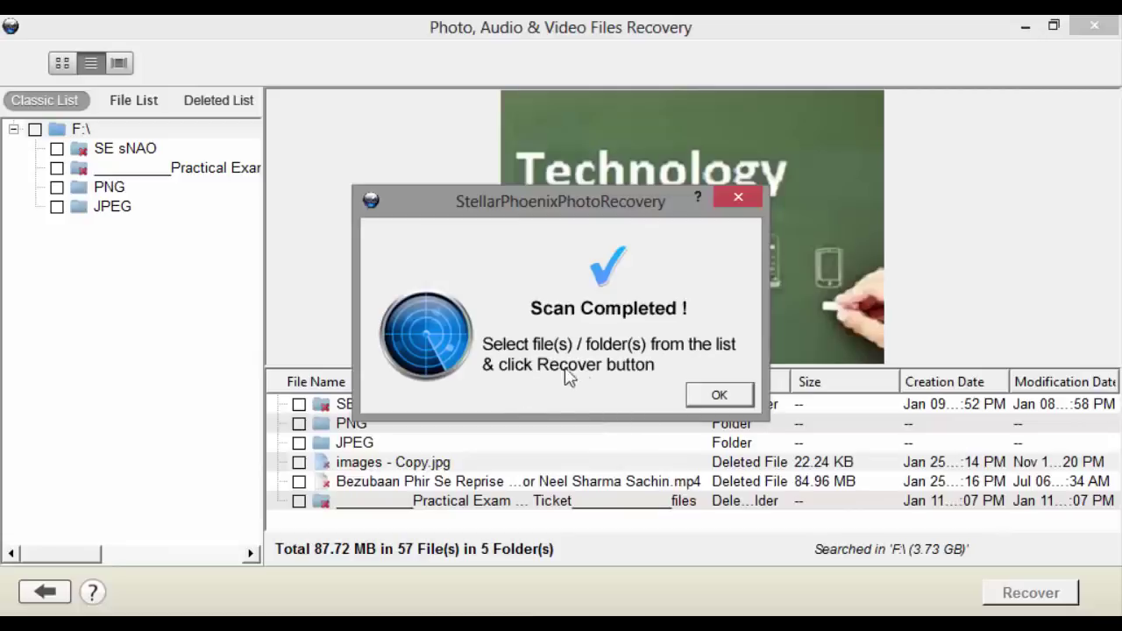
{"action": "left_click", "coordinate": [719, 396]}
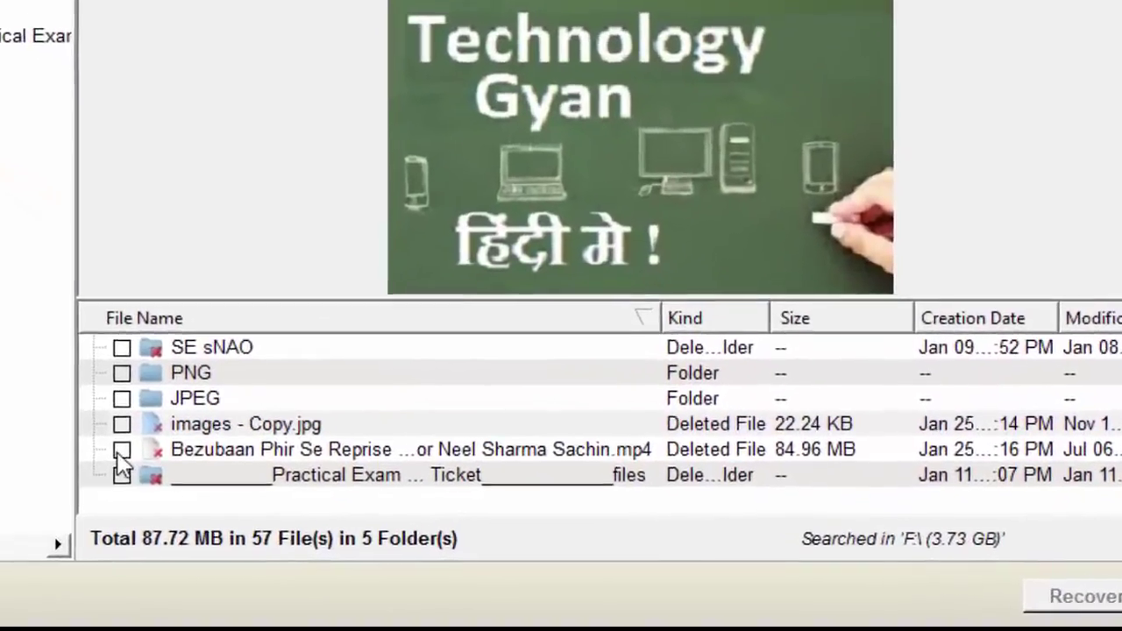
- Mark the deleted Bezubaan .mp4 video and images - Copy.jpg for recovery
{"action": "left_click", "coordinate": [299, 483]}
{"action": "left_click", "coordinate": [55, 441]}
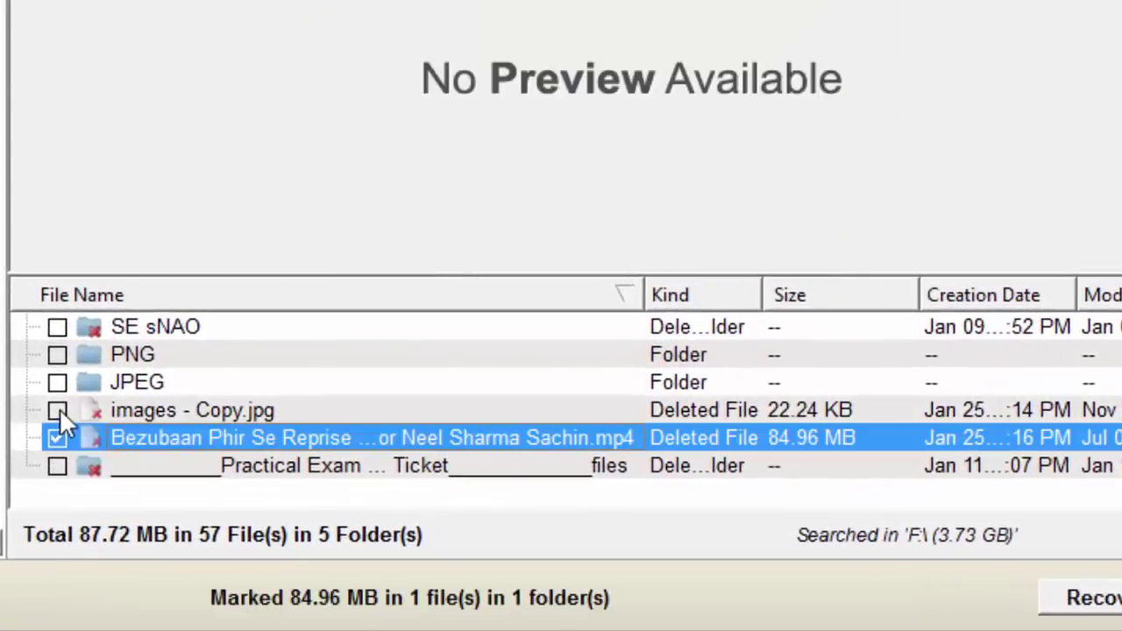
{"action": "left_click", "coordinate": [58, 409]}
{"action": "key", "text": "Up"}
{"action": "key", "text": "Up"}
{"action": "key", "text": "Down"}
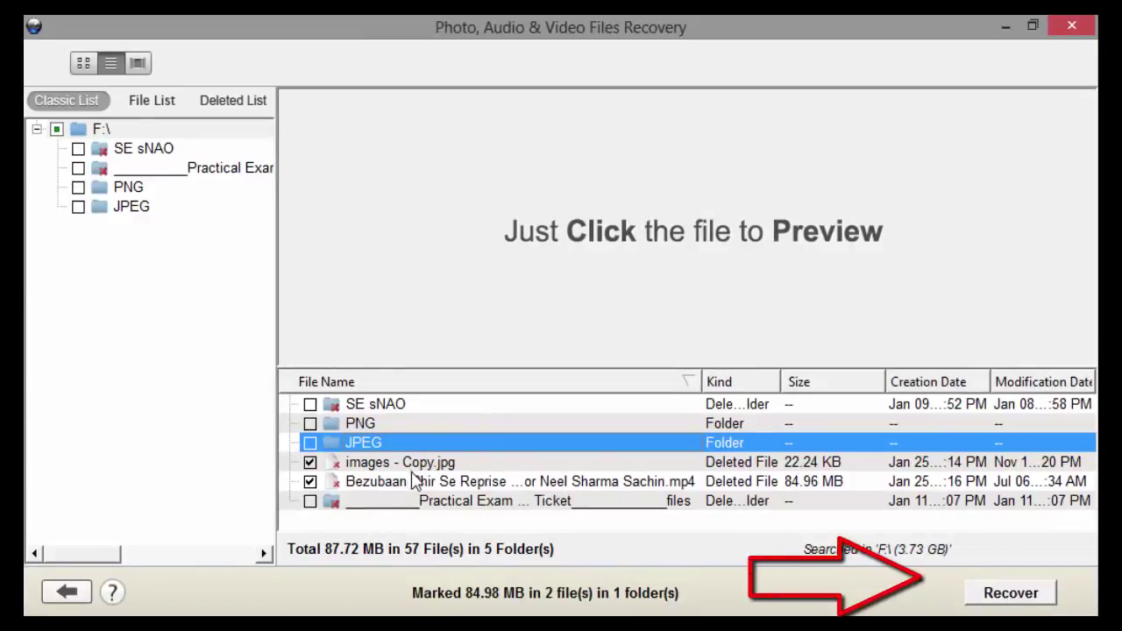
- Try to recover the marked files to the F: drive
{"action": "left_click", "coordinate": [1017, 595]}
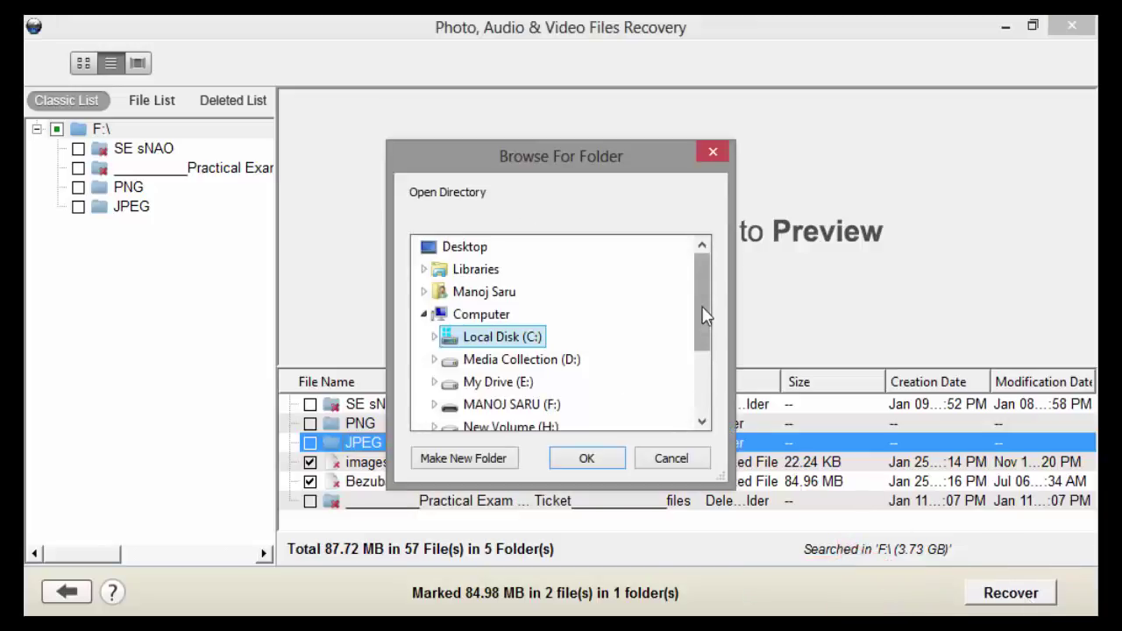
{"action": "scroll", "coordinate": [704, 310], "scroll_direction": "down", "scroll_amount": 2}
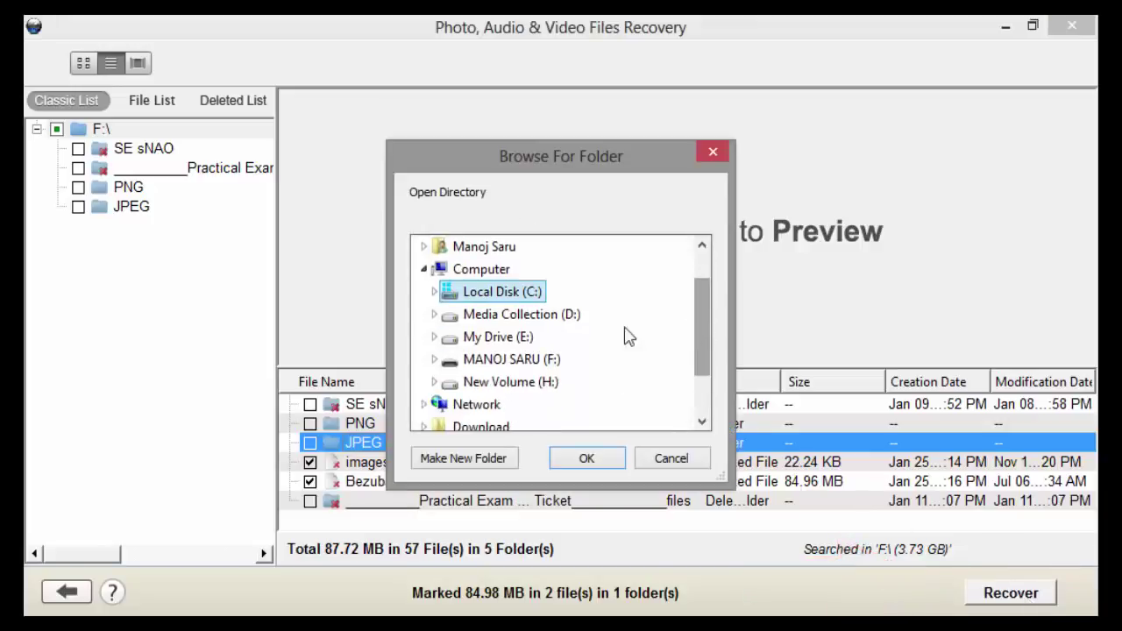
{"action": "left_click", "coordinate": [543, 365]}
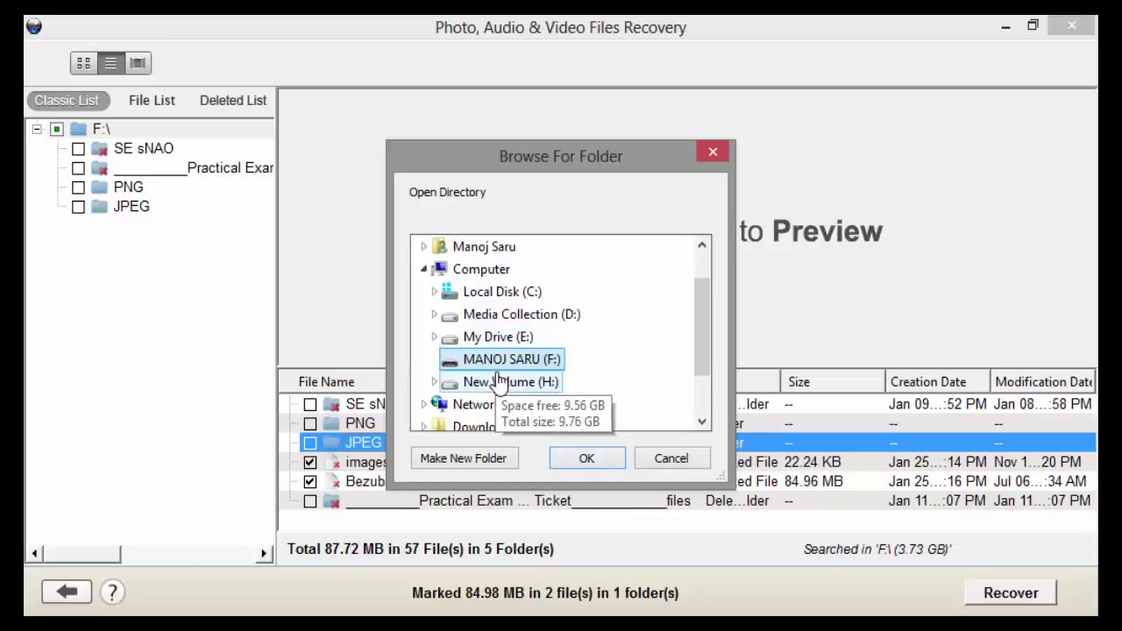
{"action": "left_click", "coordinate": [592, 463]}
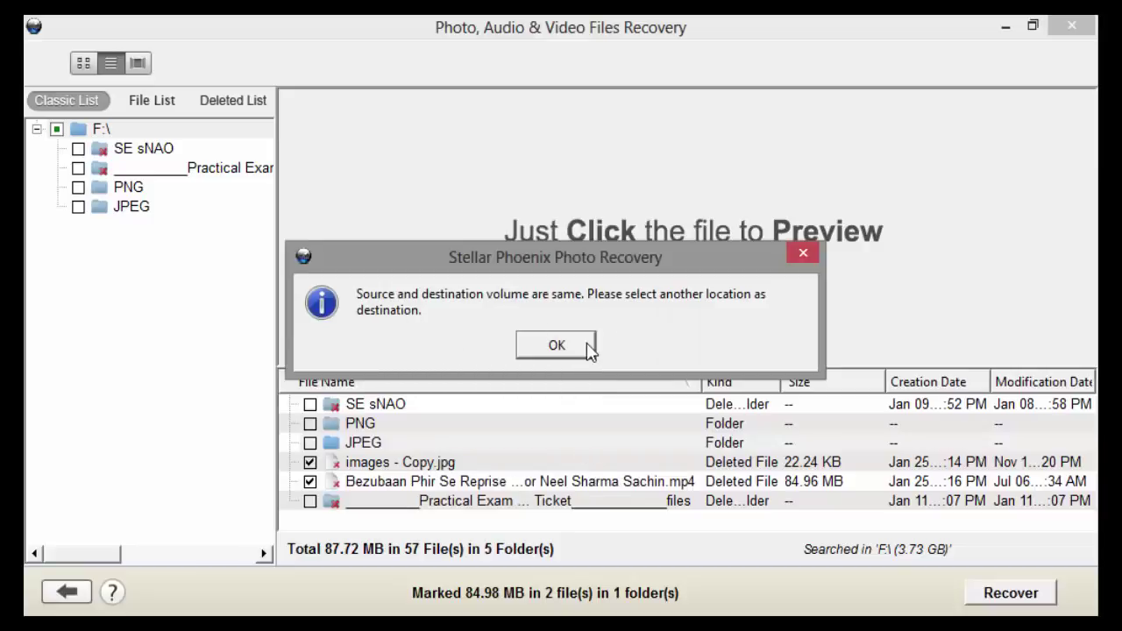
{"action": "left_click", "coordinate": [556, 346]}
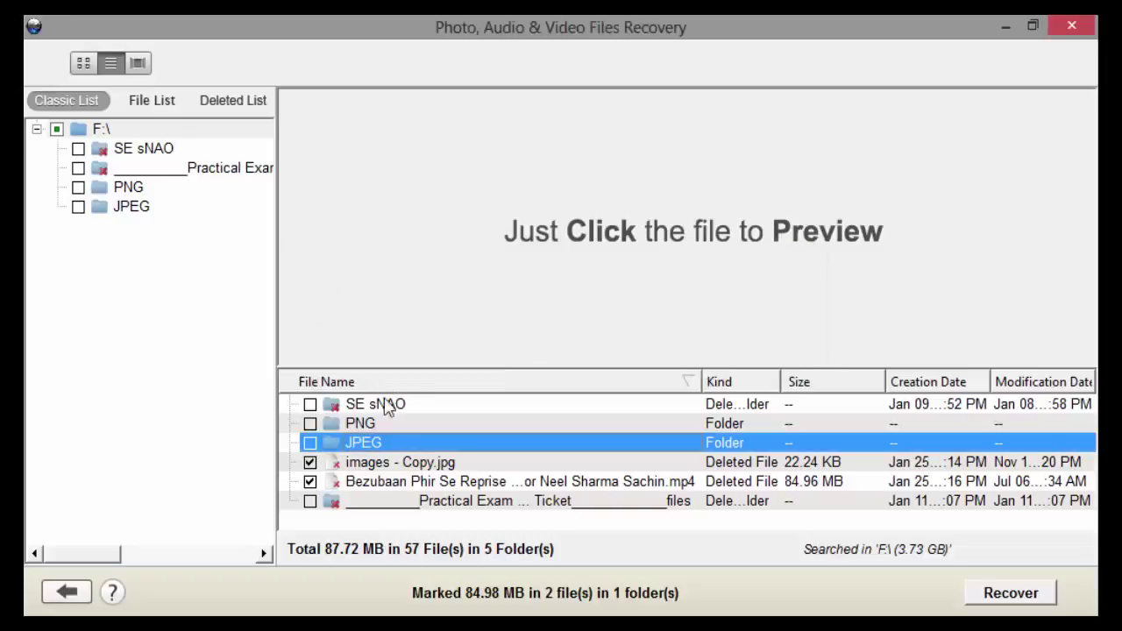
- Recover the two marked files with the Desktop as the destination folder
{"action": "left_click", "coordinate": [999, 592]}
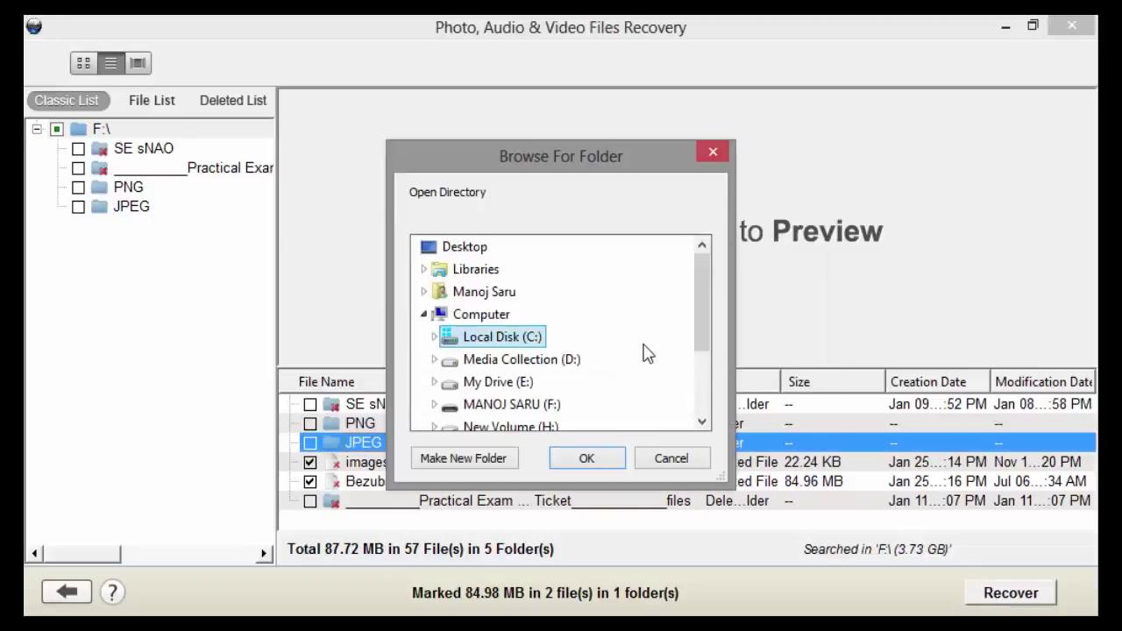
{"action": "left_click", "coordinate": [476, 253]}
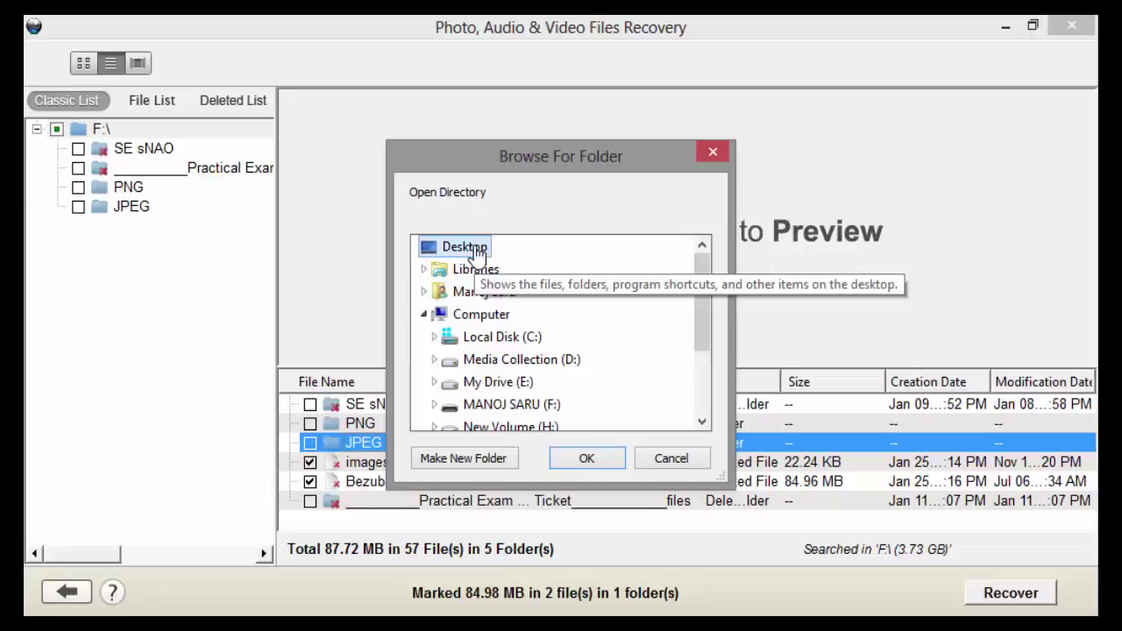
{"action": "left_click", "coordinate": [584, 458]}
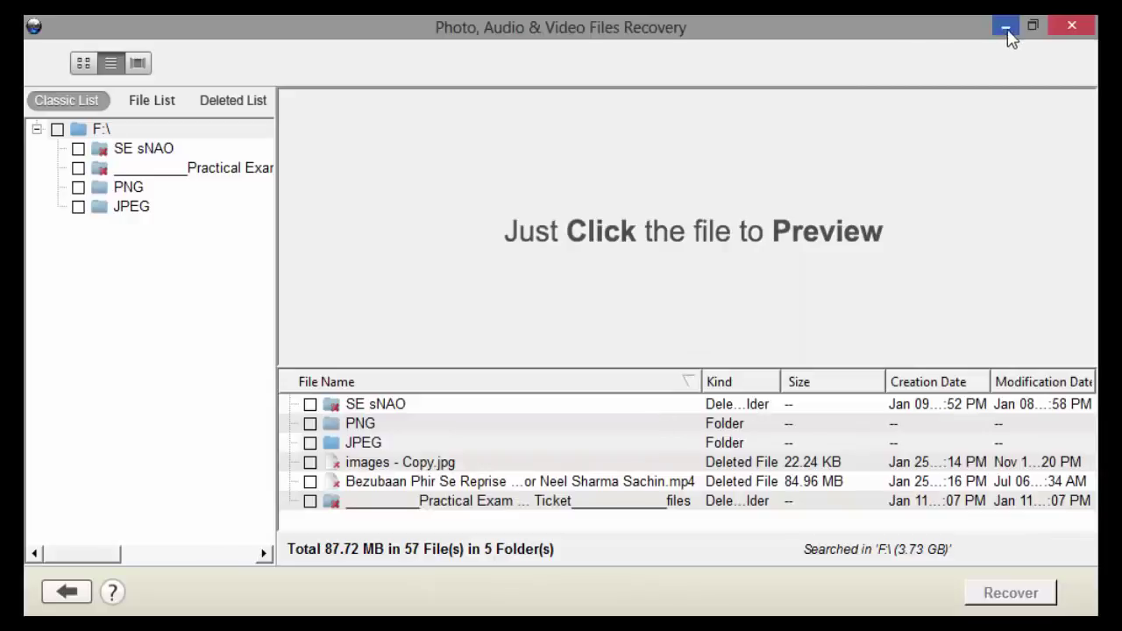
- Check the recovered files in the Root folder on the desktop and return to the photo recovery window
{"action": "left_click", "coordinate": [1006, 27]}
{"action": "left_click", "coordinate": [1017, 33]}
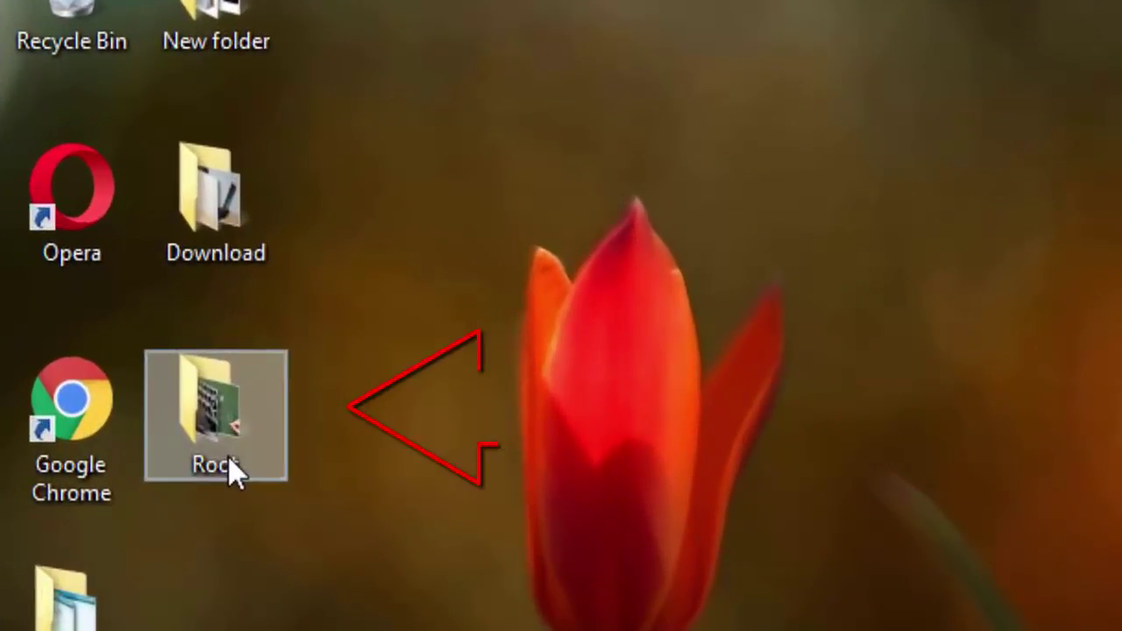
{"action": "double_click", "coordinate": [228, 456]}
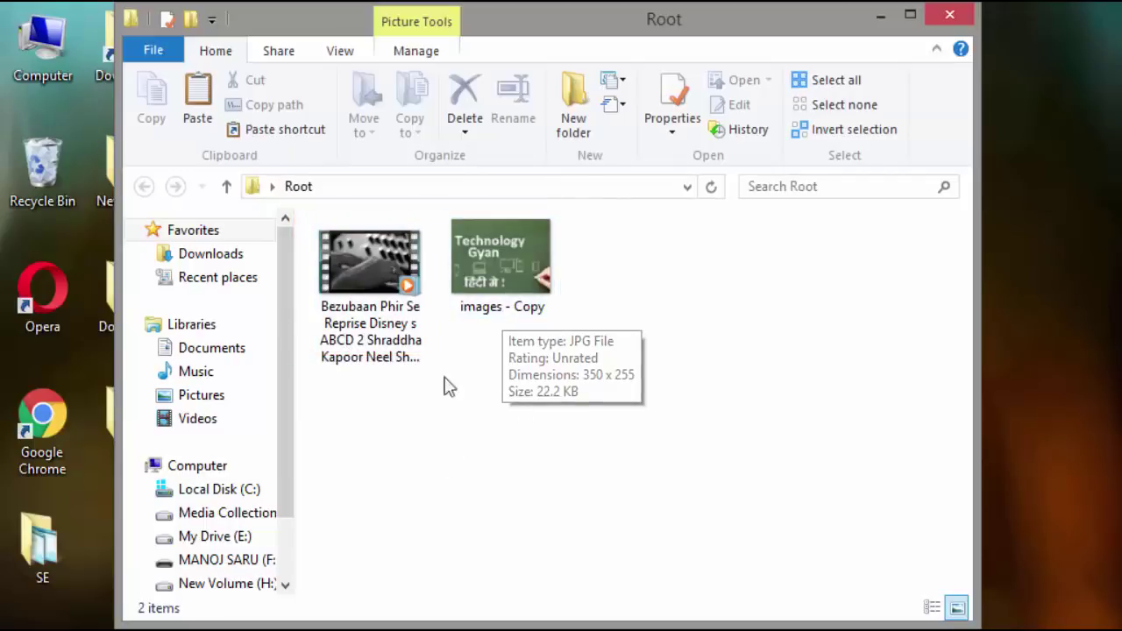
{"action": "left_click", "coordinate": [881, 16]}
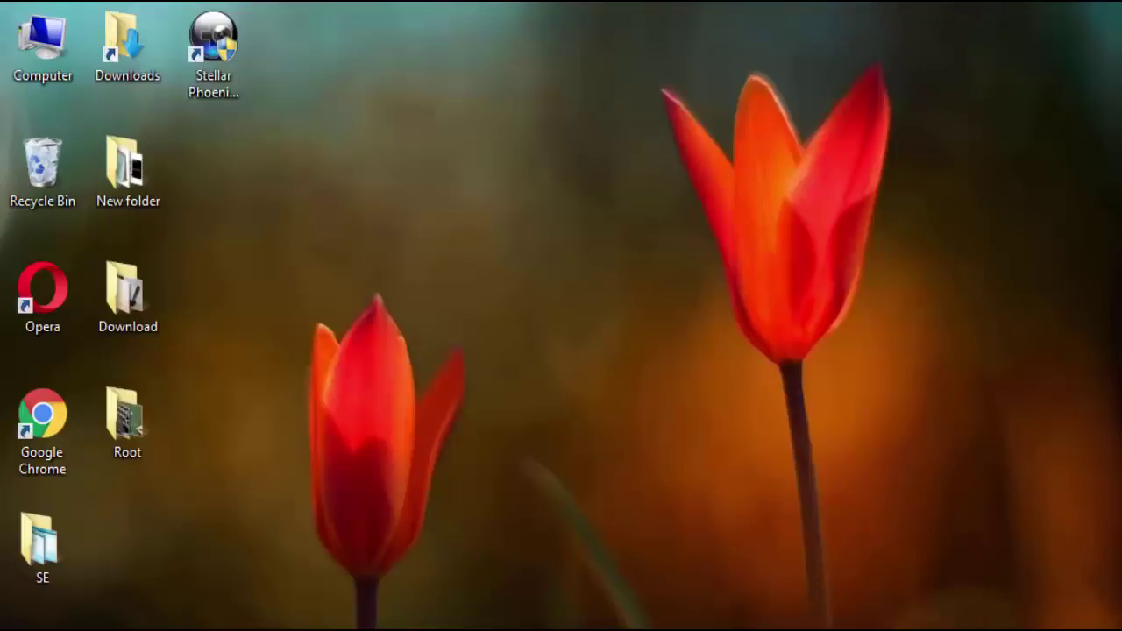
{"action": "mouse_move", "coordinate": [389, 628]}
{"action": "left_click", "coordinate": [389, 539]}
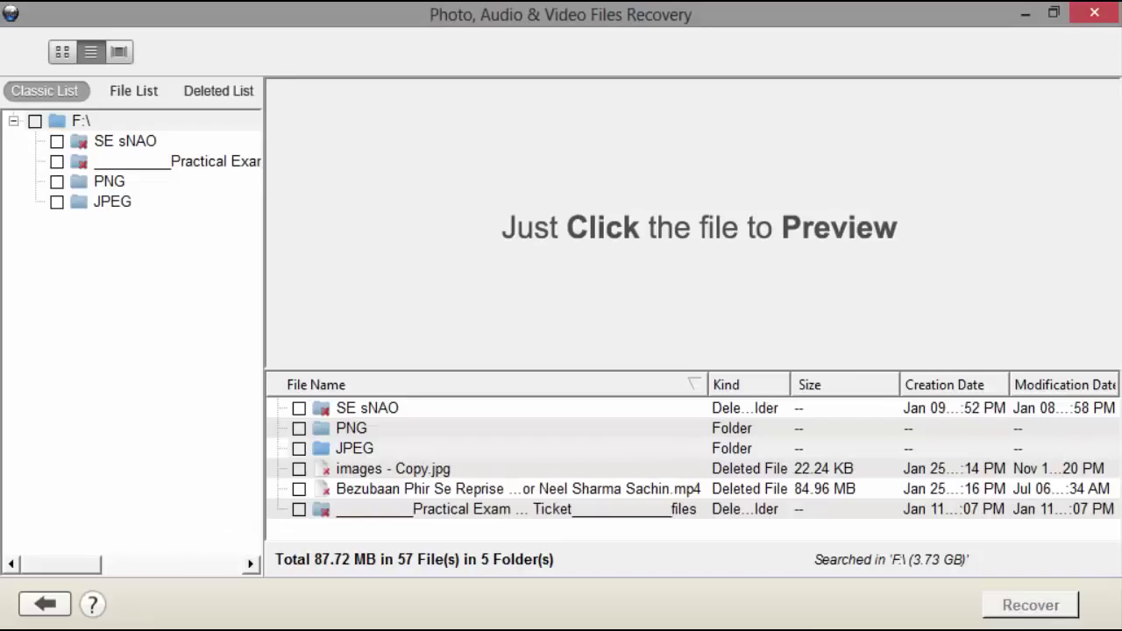
{"action": "left_click", "coordinate": [37, 605]}
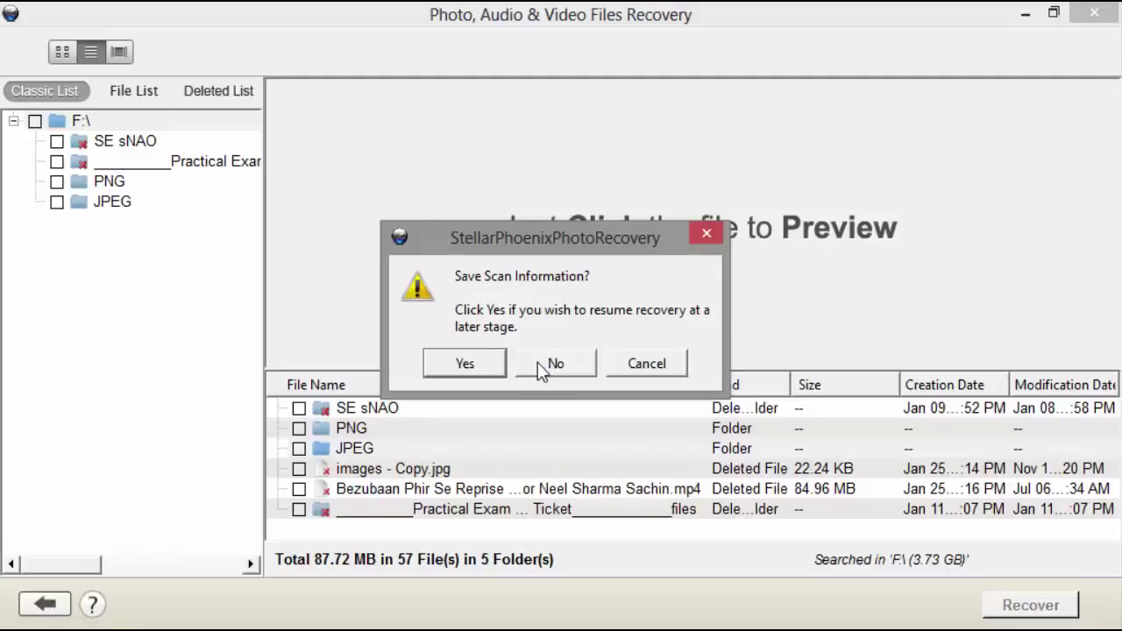
{"action": "left_click", "coordinate": [476, 364]}
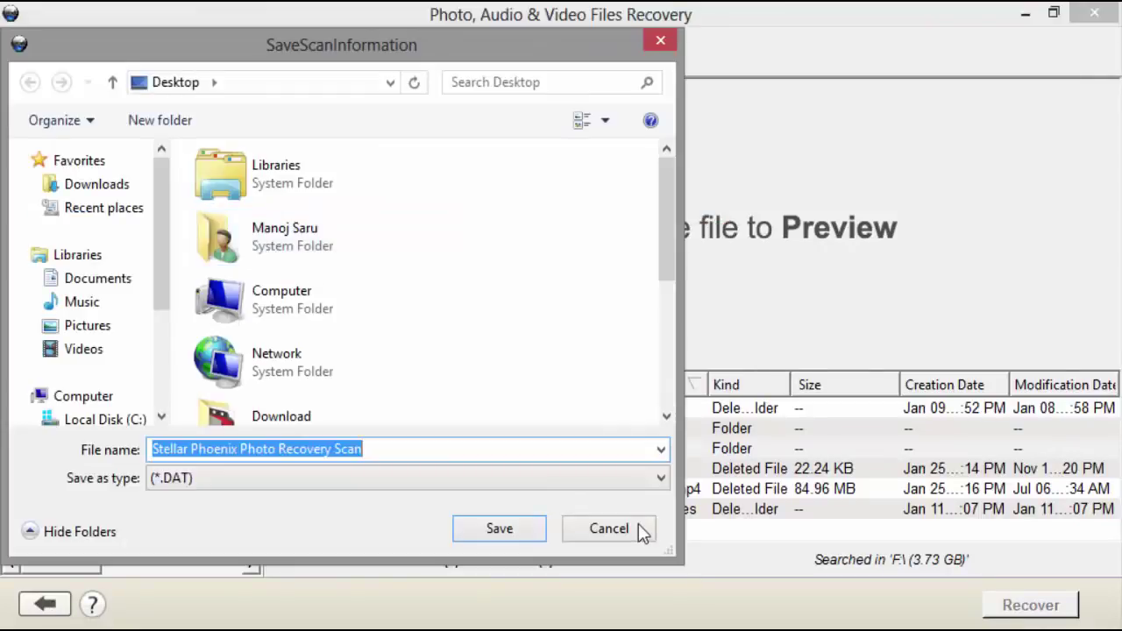
{"action": "left_click", "coordinate": [638, 529]}
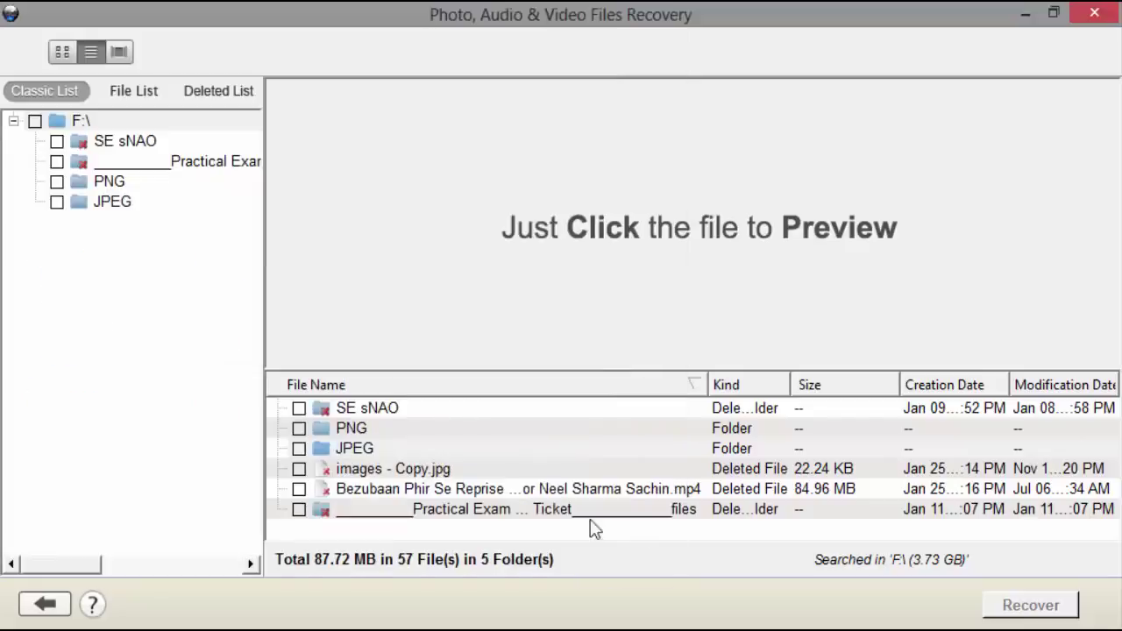
- Leave the scan results without saving the scan information and go back to the media selection list
{"action": "left_click", "coordinate": [43, 606]}
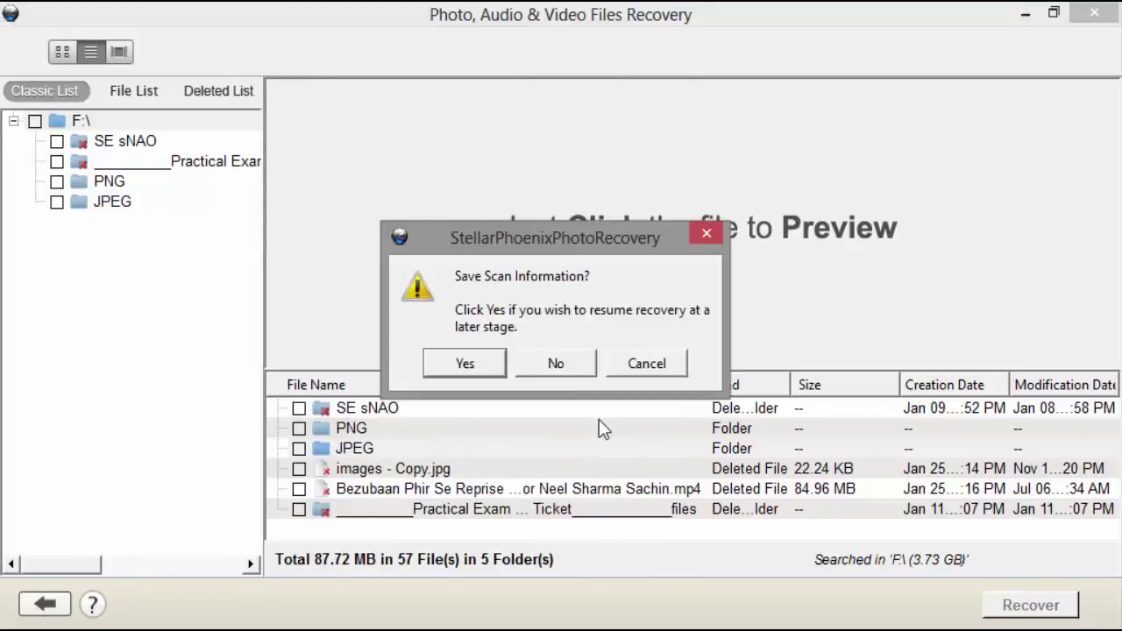
{"action": "left_click", "coordinate": [576, 367]}
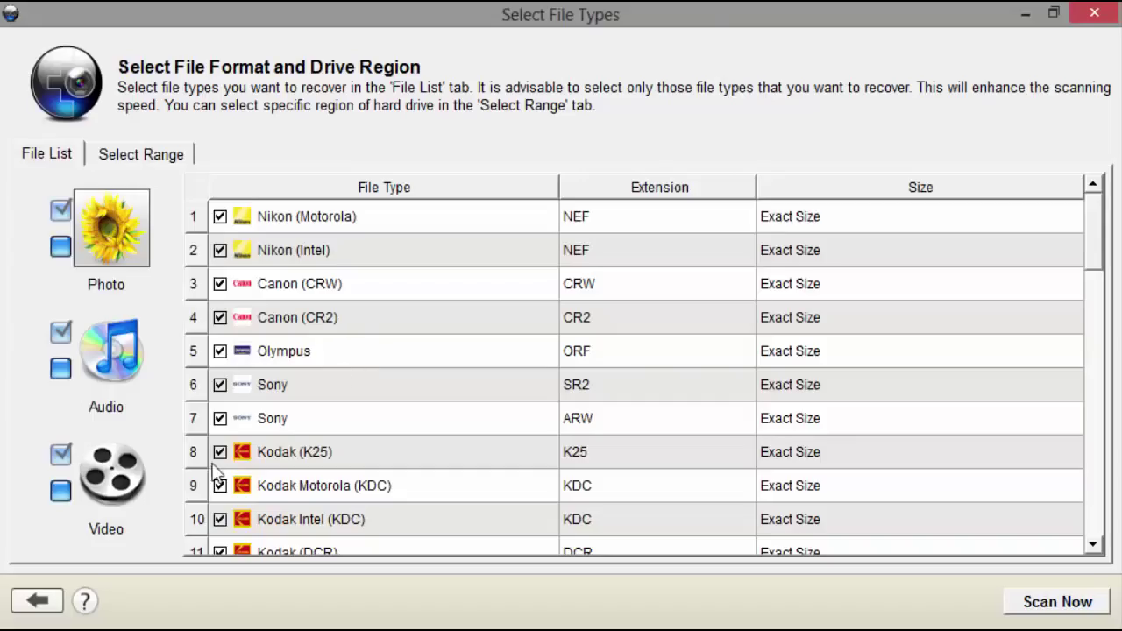
{"action": "left_click", "coordinate": [50, 603]}
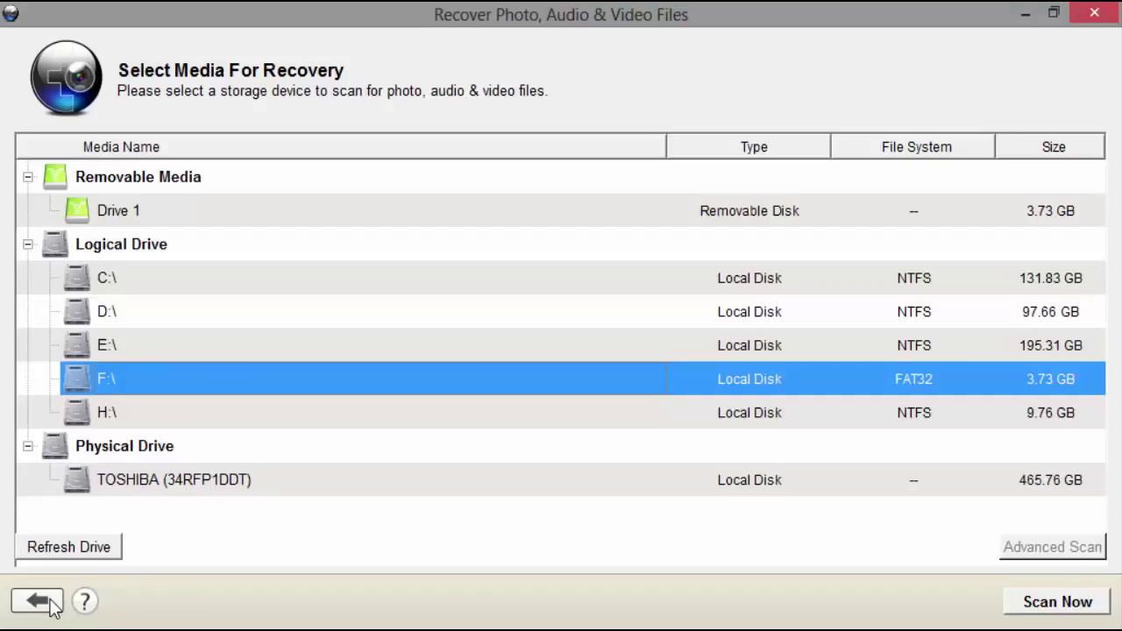
- Select the D:\ logical drive as the recovery media and minimize the recovery window
{"action": "left_click", "coordinate": [129, 281]}
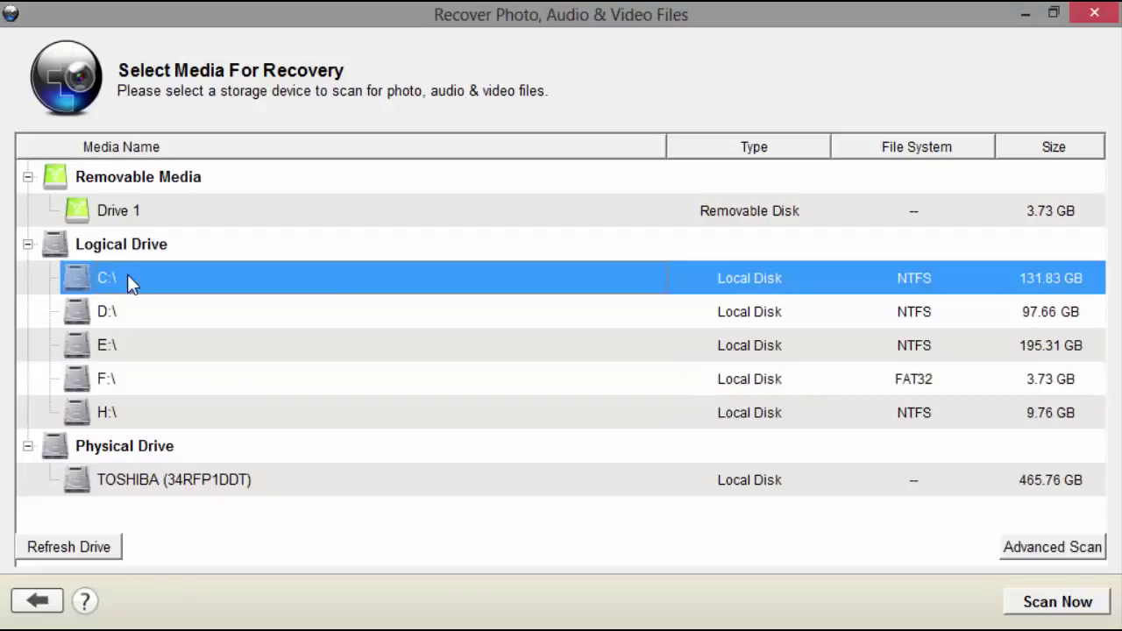
{"action": "left_click", "coordinate": [113, 321]}
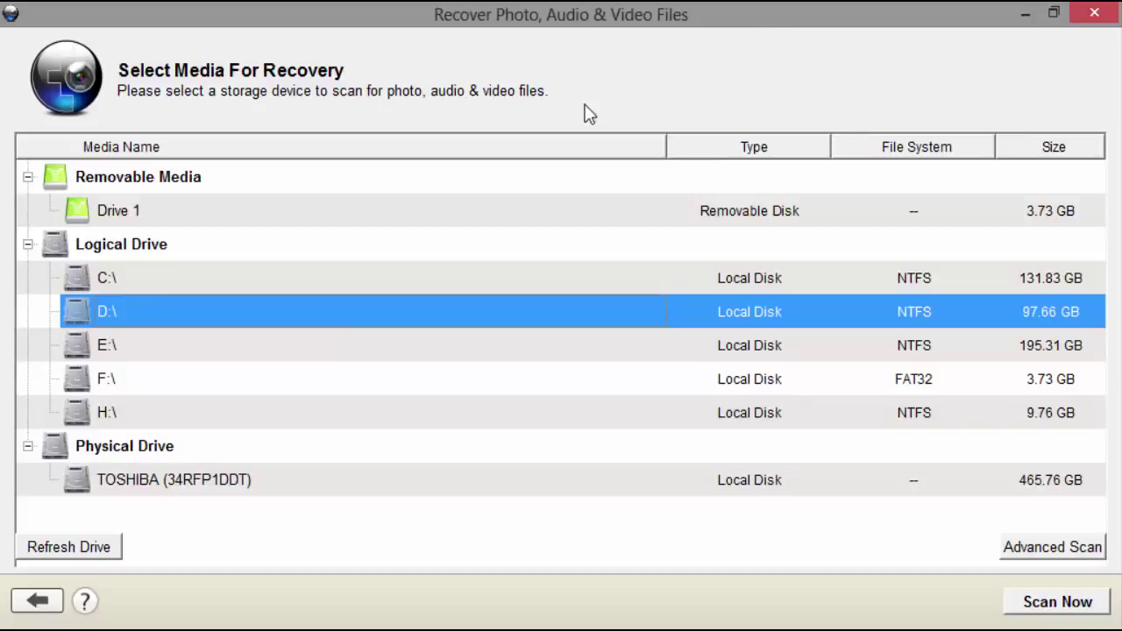
{"action": "left_click", "coordinate": [1024, 17]}
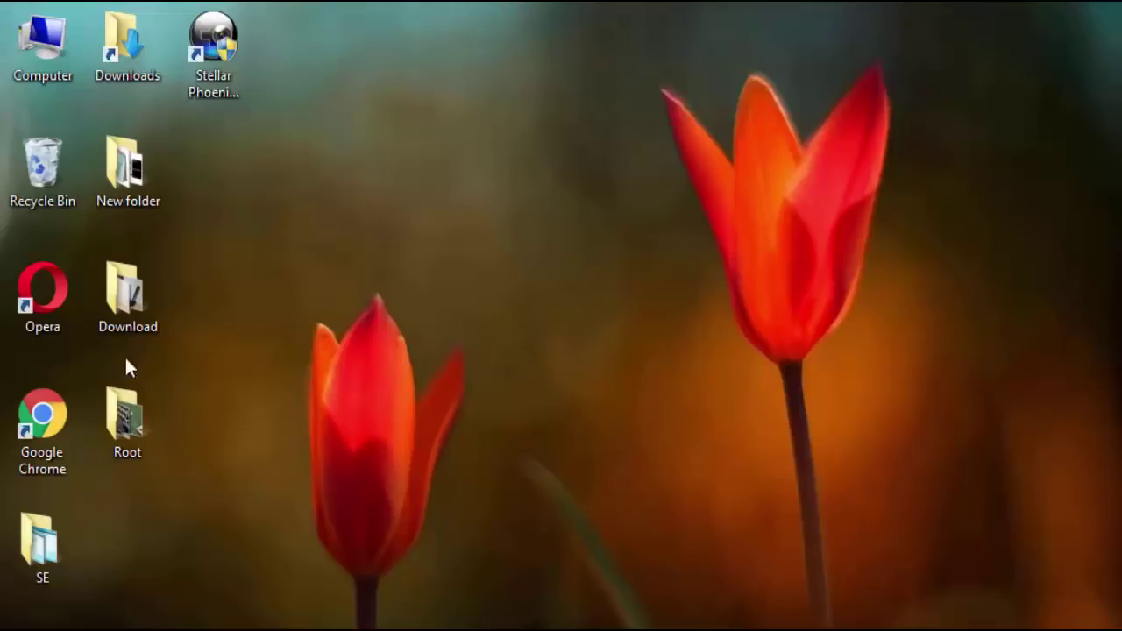